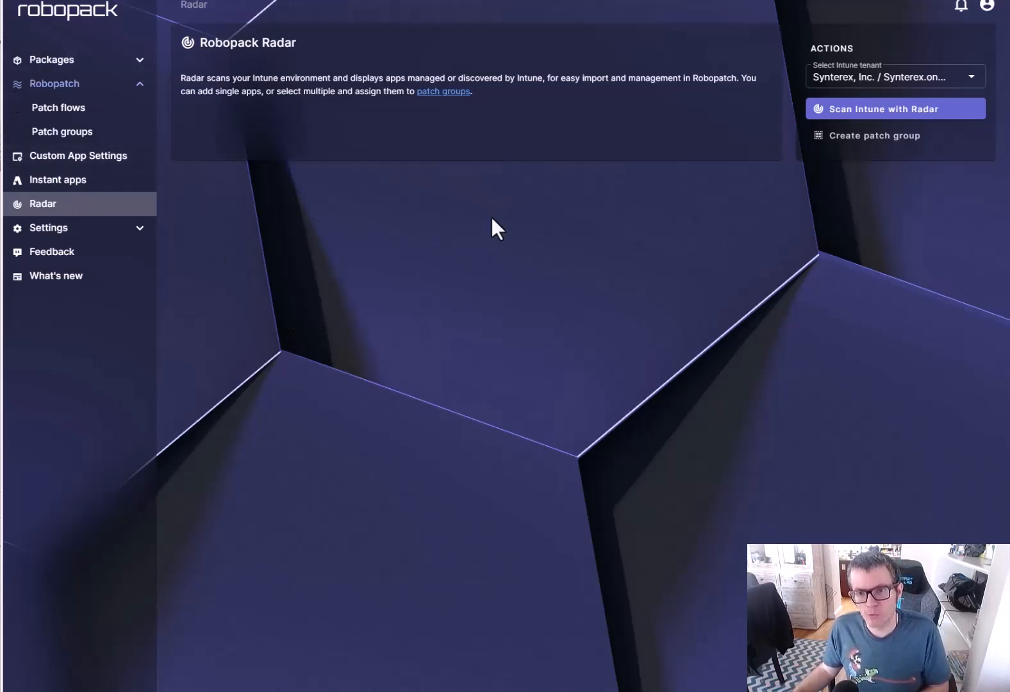
Step: Scan the Synterex, Inc. Intune tenant with Radar for apps ready for patching
left_click(909, 85)
left_click(895, 80)
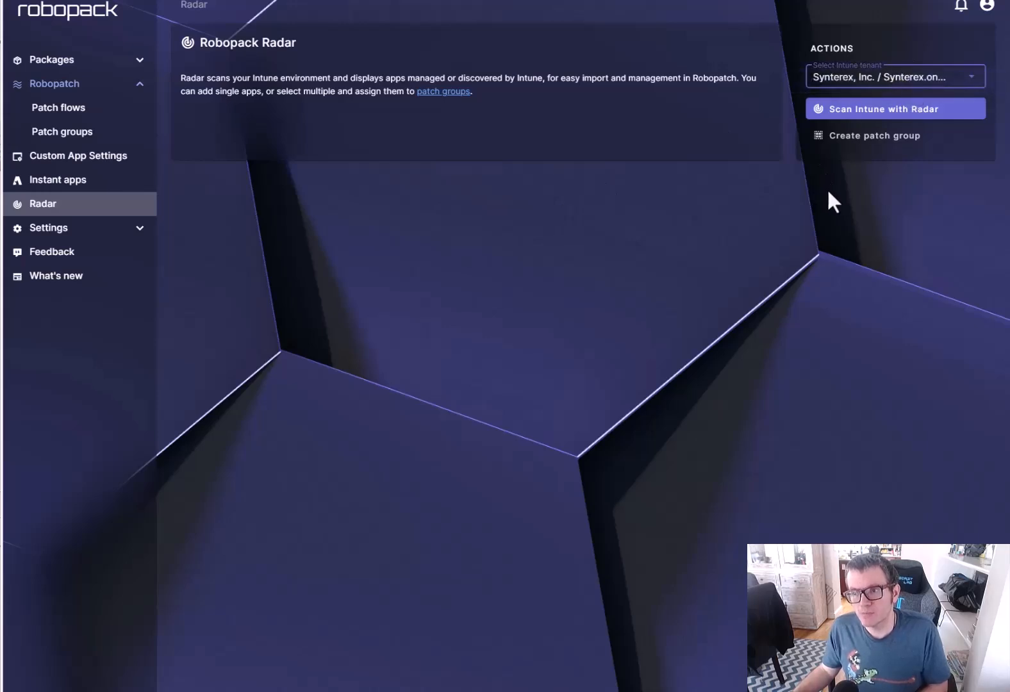
left_click(878, 110)
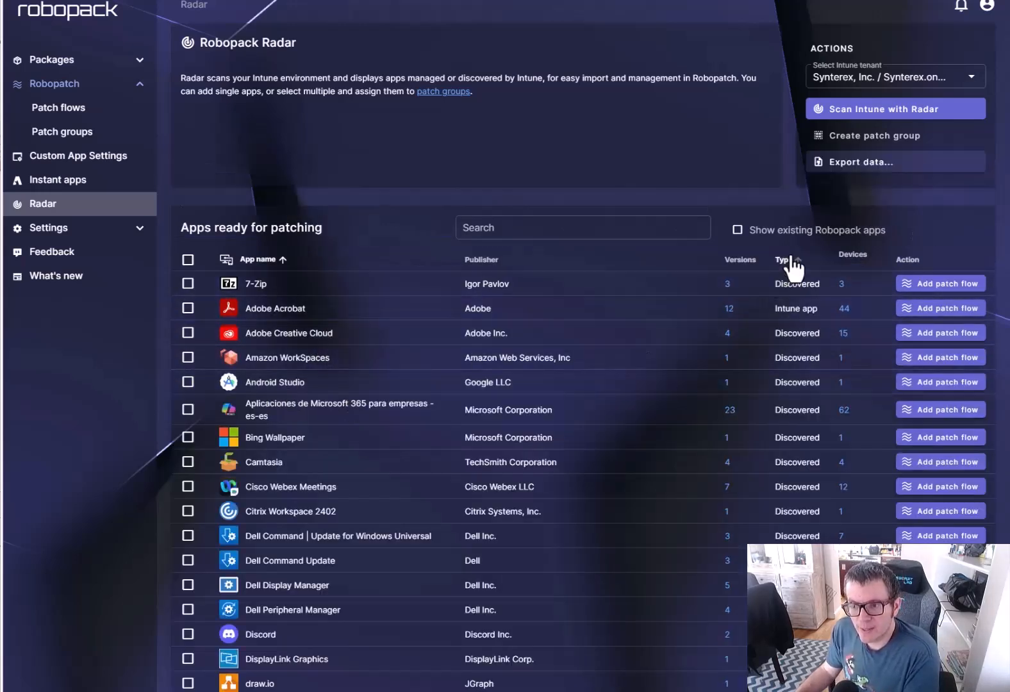
Step: Examine the app type of Adobe Acrobat and the list of devices and versions it is installed on
mouse_move(779, 313)
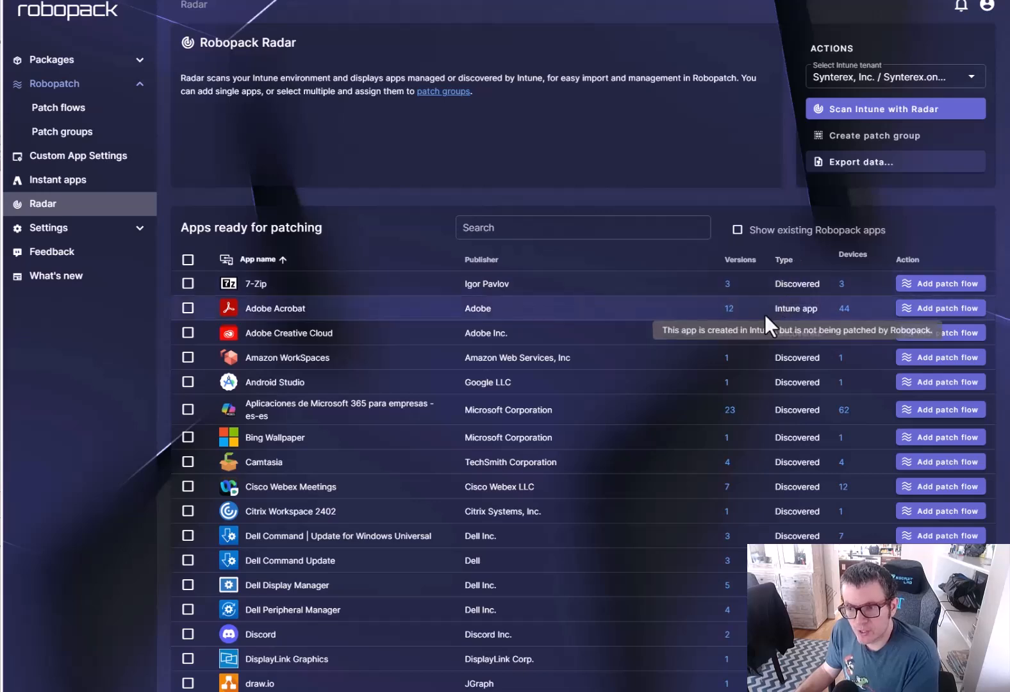
left_click(844, 309)
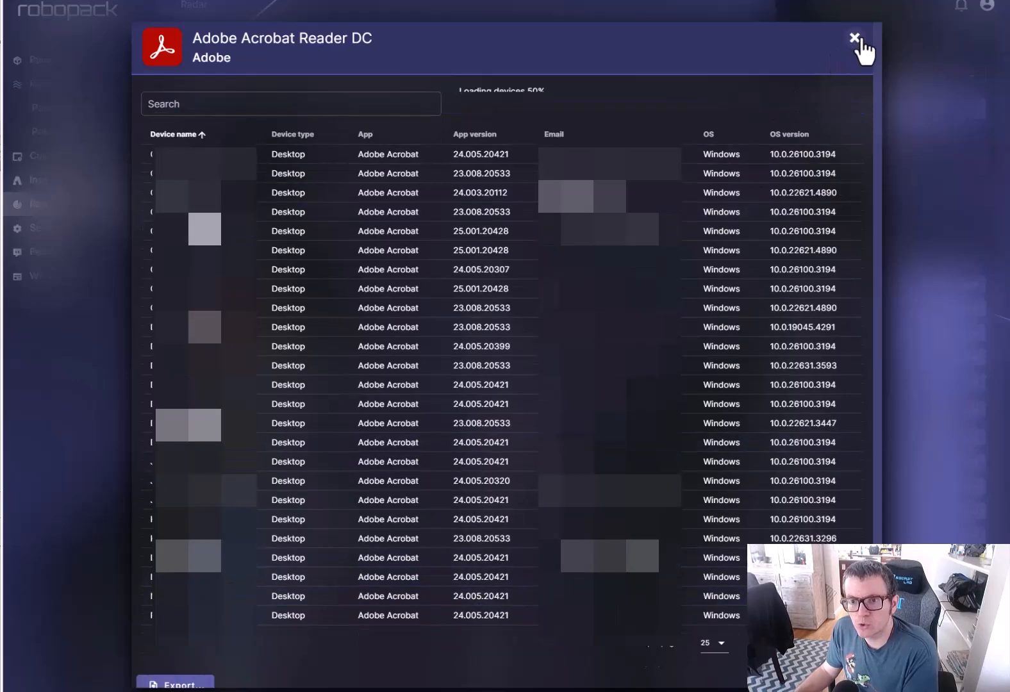
left_click(855, 38)
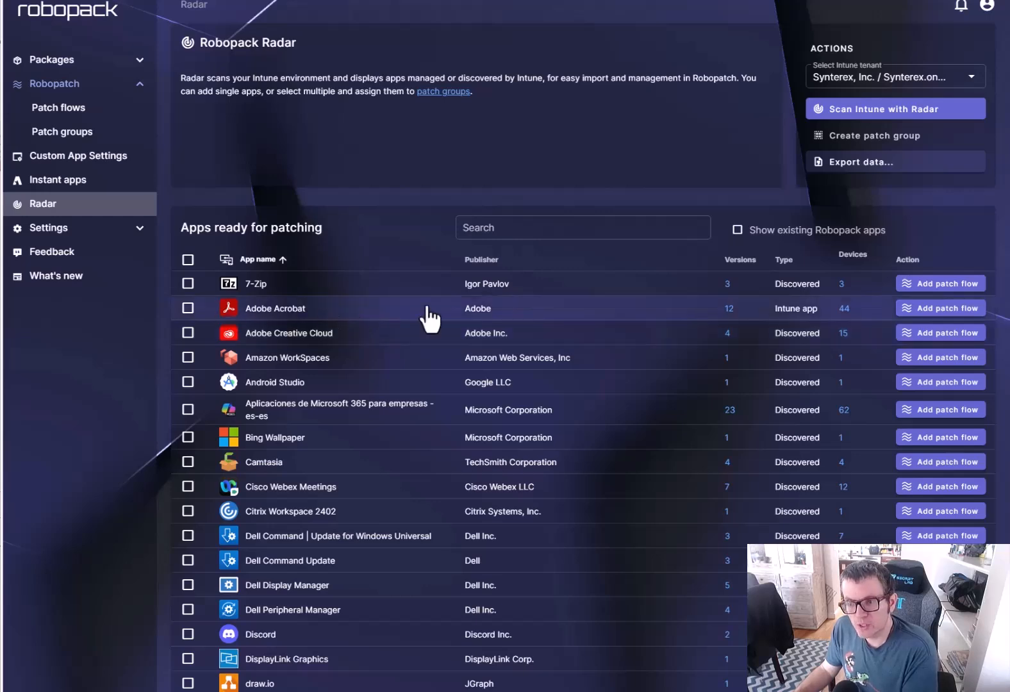
left_click(933, 309)
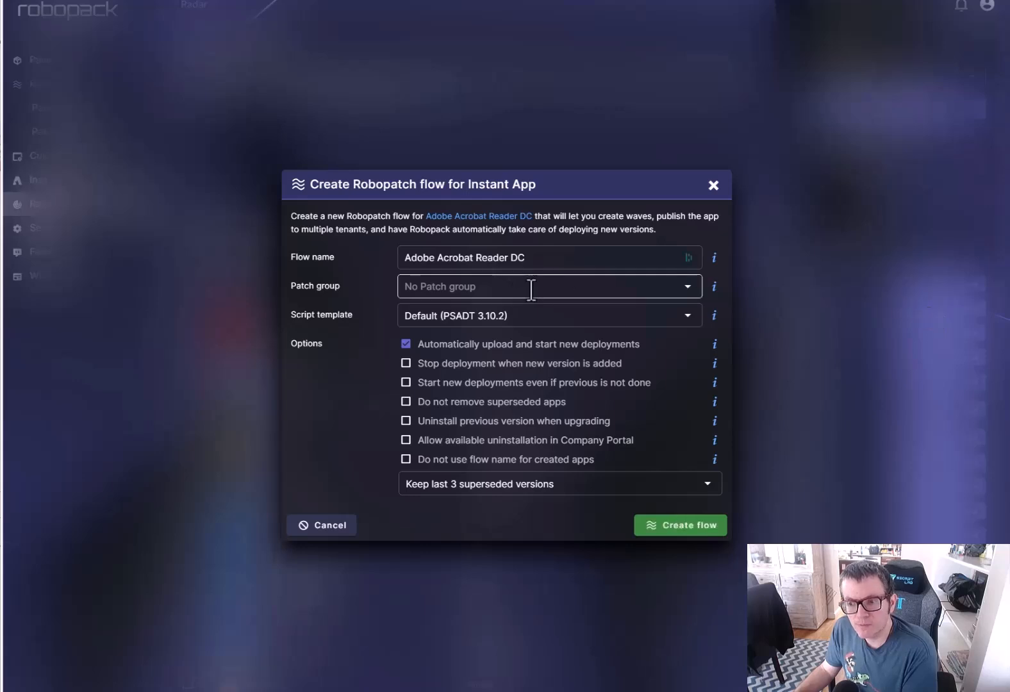
left_click(643, 288)
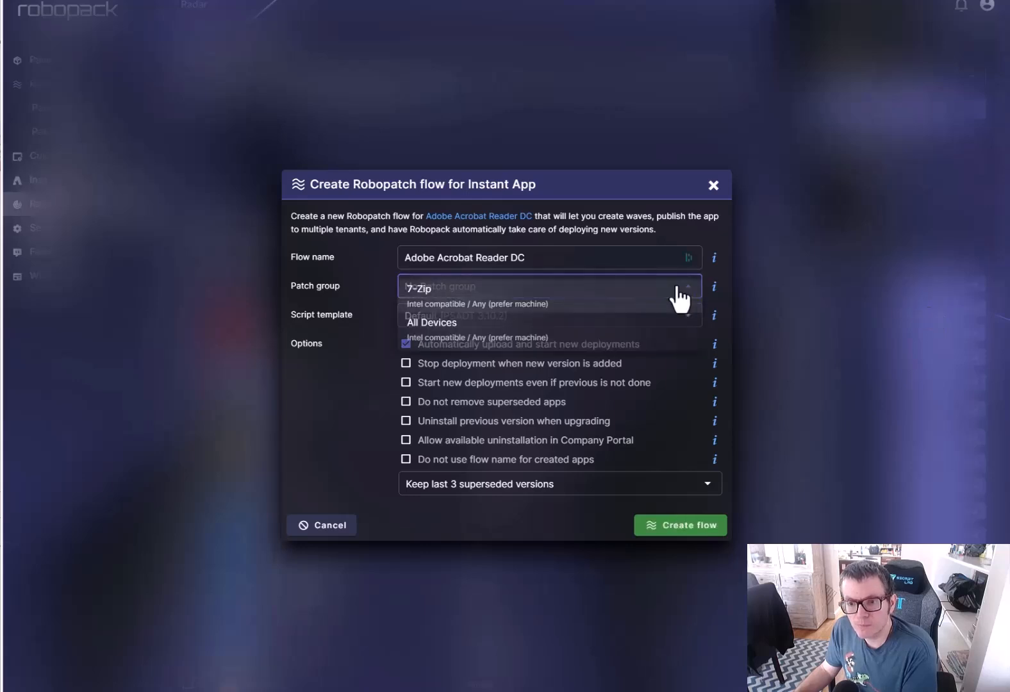
left_click(482, 334)
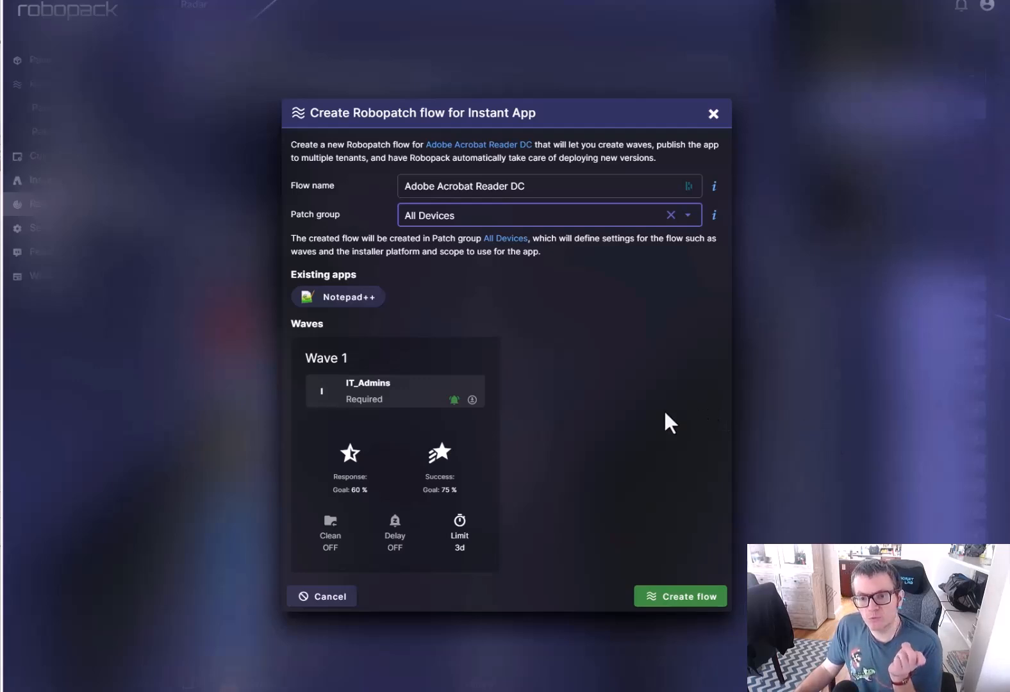
left_click(322, 597)
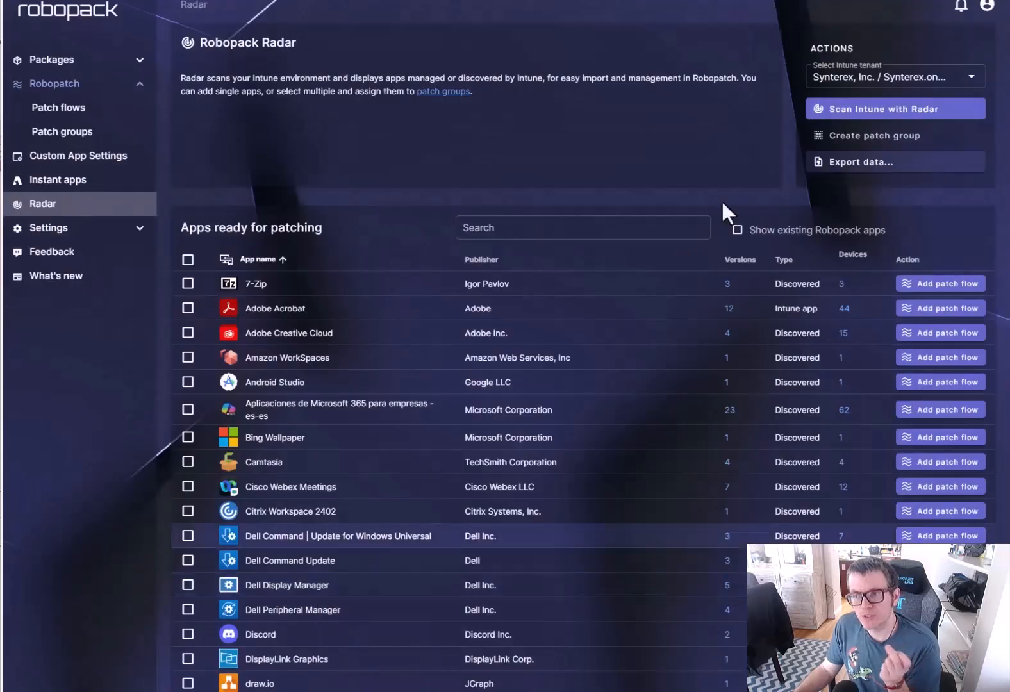
Step: Start a new patch group named Adobe Users that keeps the last 2 superseded versions
left_click(876, 137)
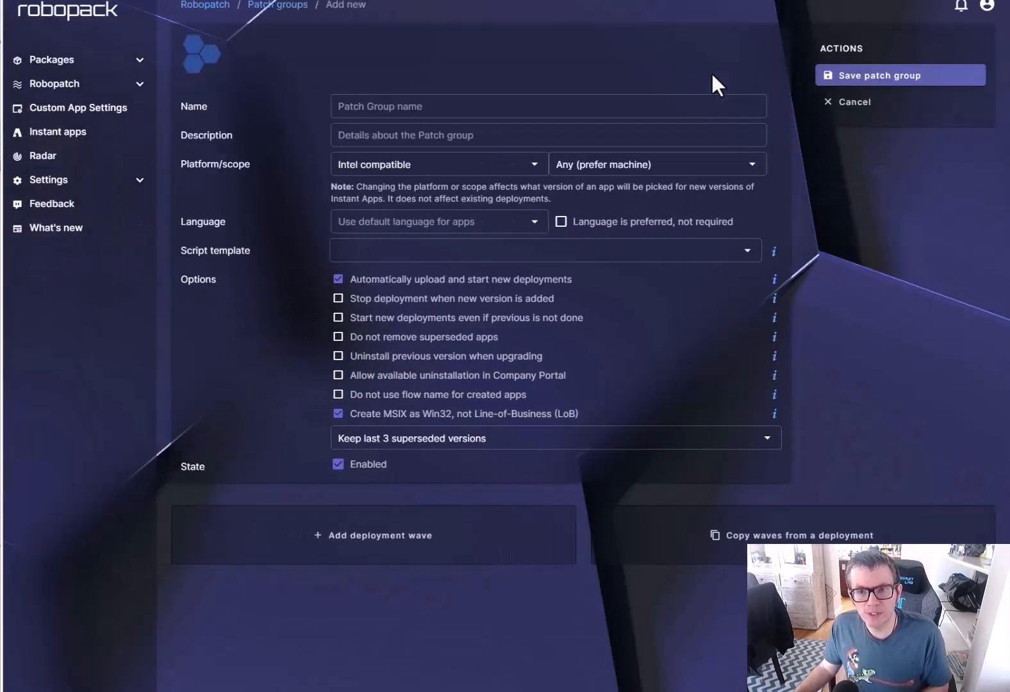
left_click(449, 107)
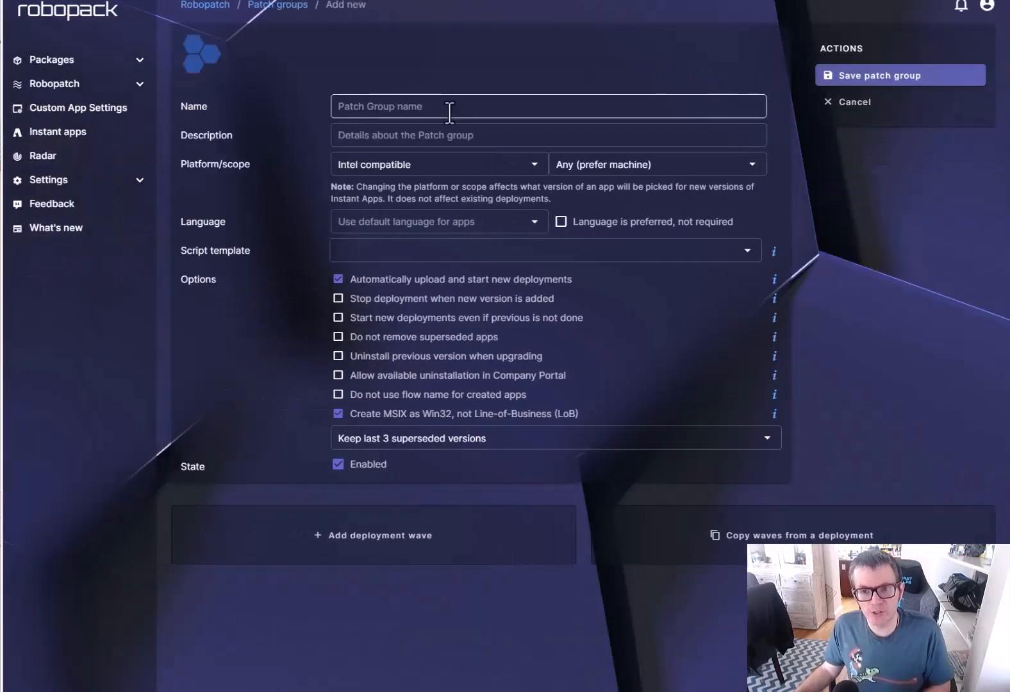
type("Adobe")
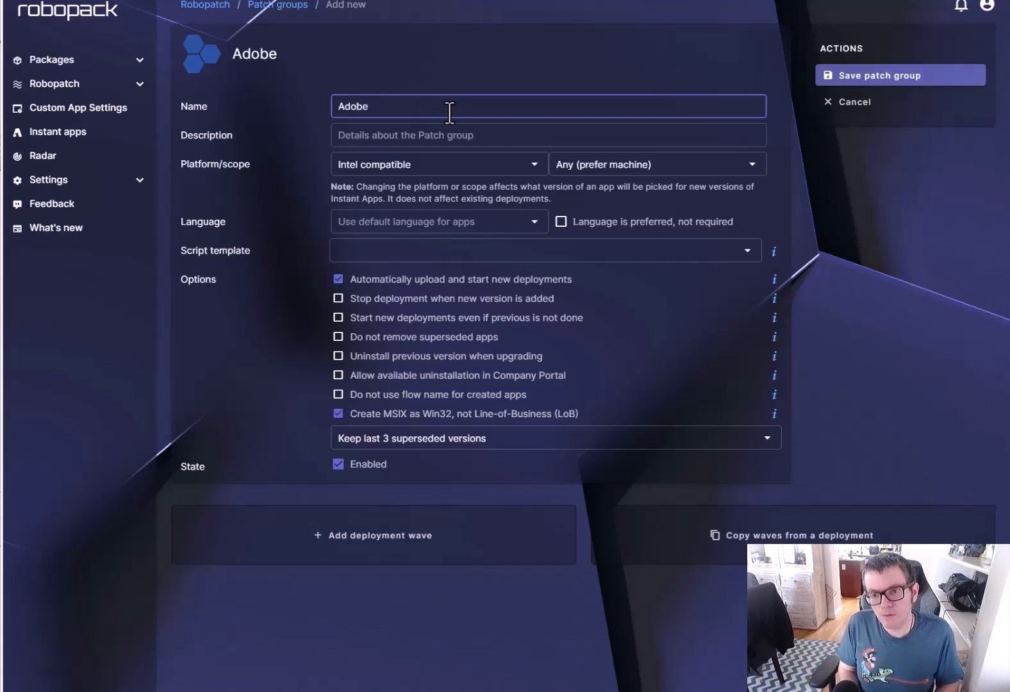
type(" Users")
left_click(468, 138)
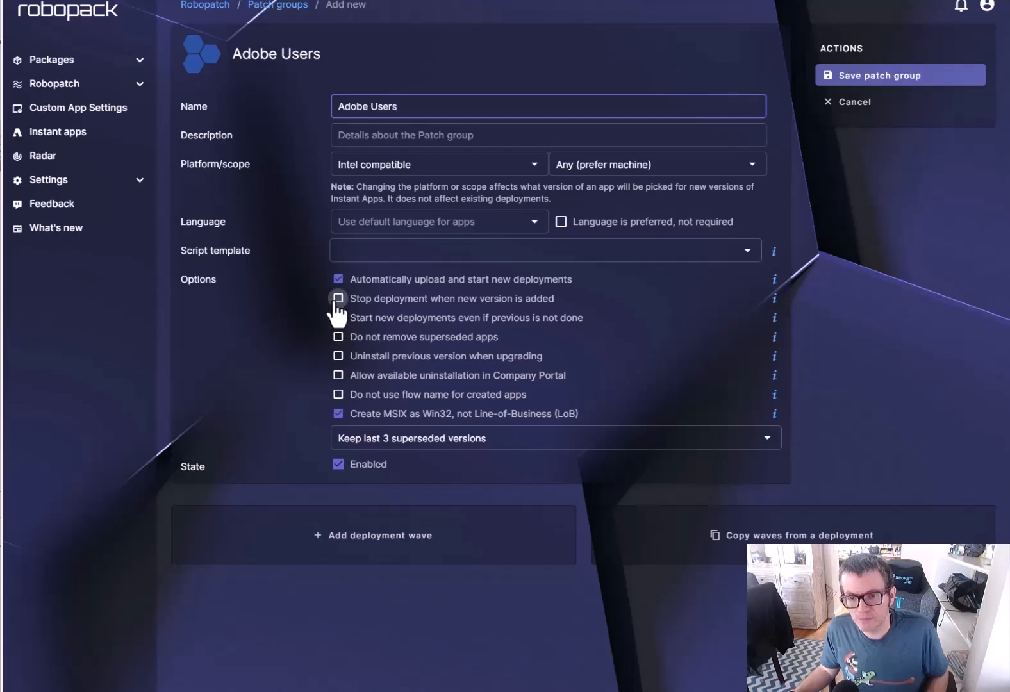
left_click(395, 441)
left_click(387, 491)
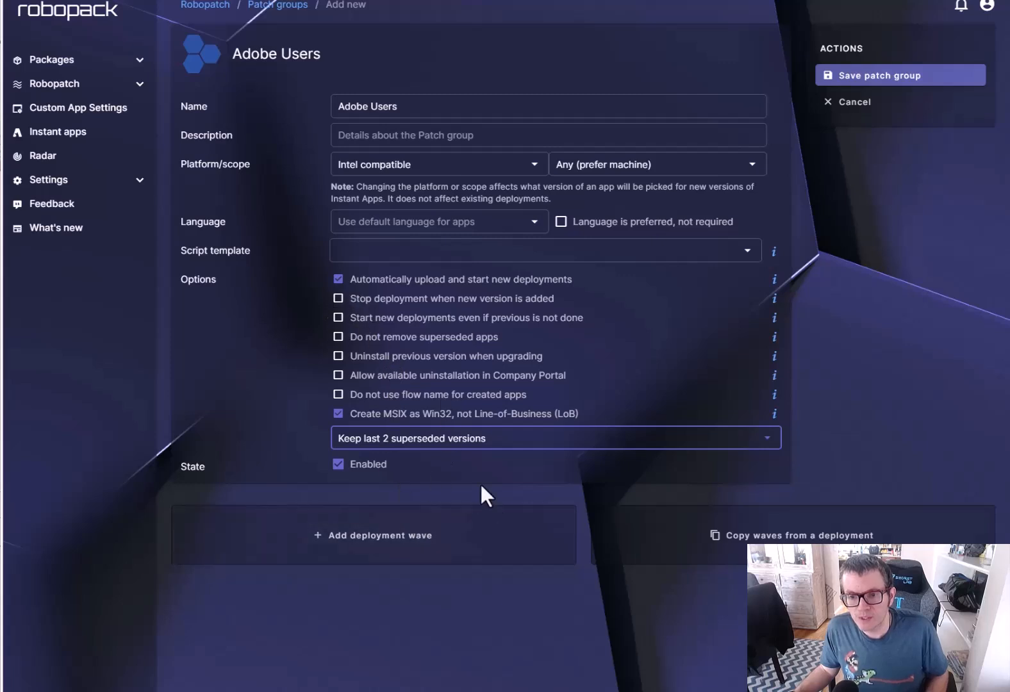
Step: Add a deployment wave and assign the existing Synterex, Inc. group Adobe Acrobat DC Users to it as Required
left_click(407, 540)
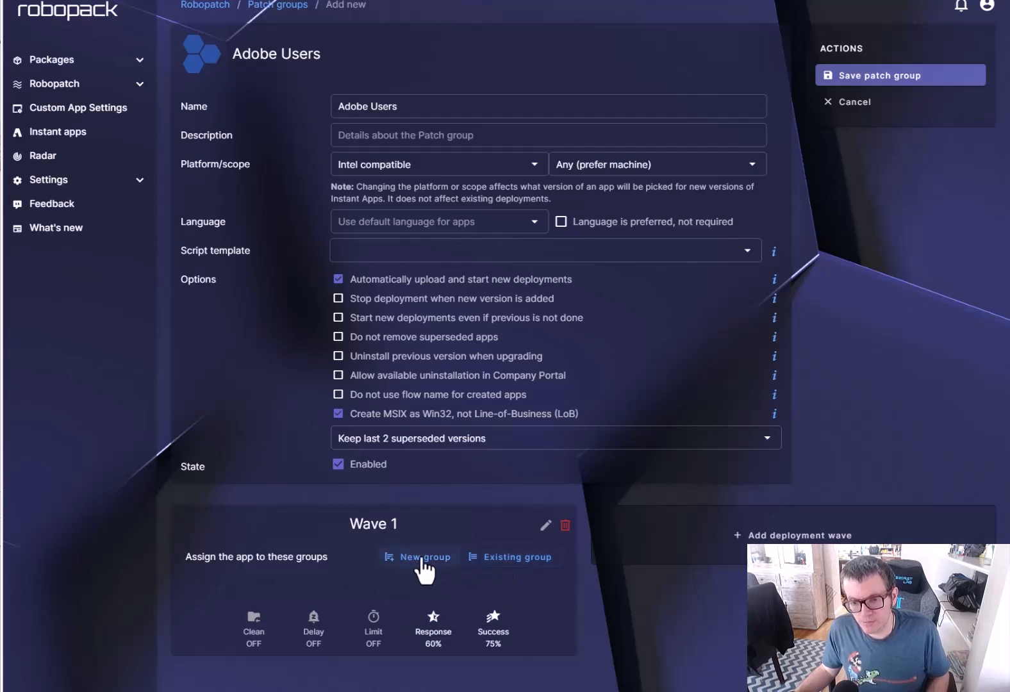
left_click(506, 567)
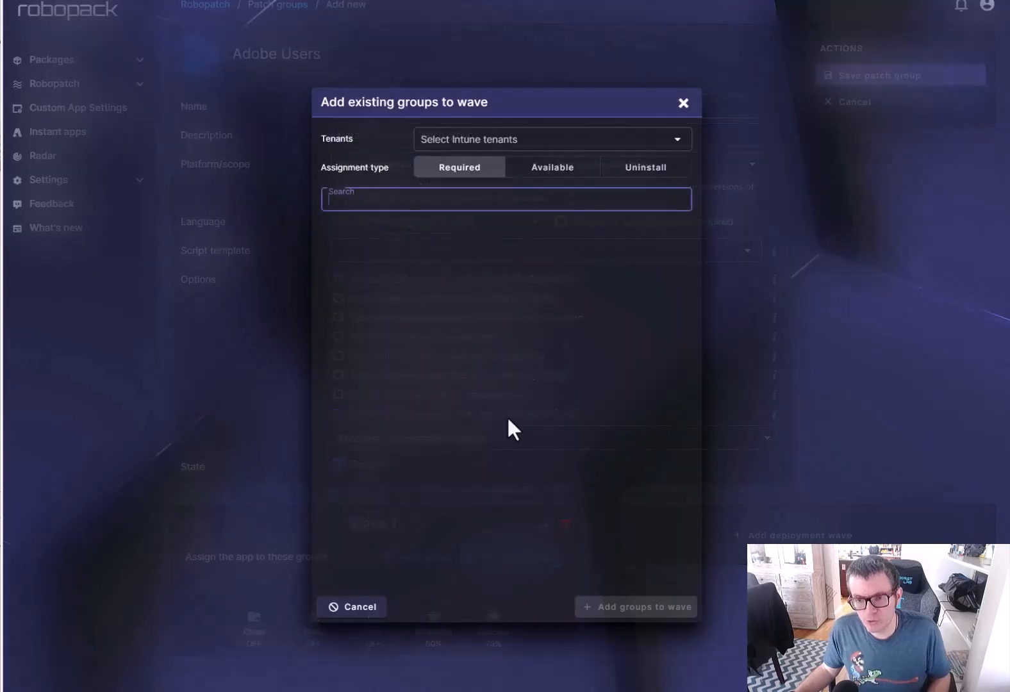
left_click(487, 206)
type("adobe")
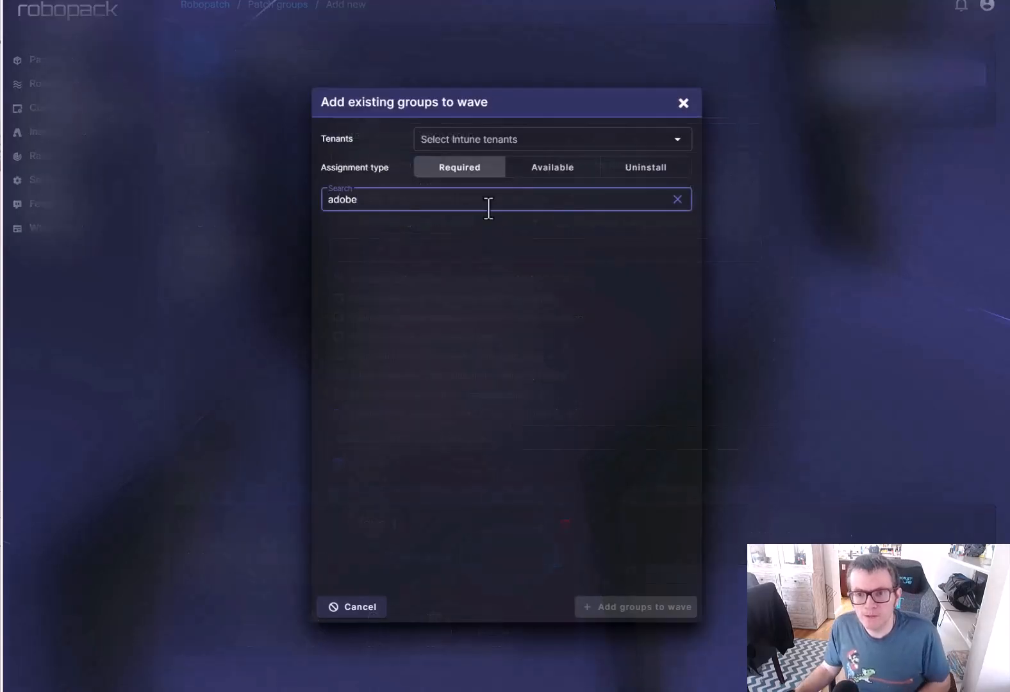
left_click(507, 140)
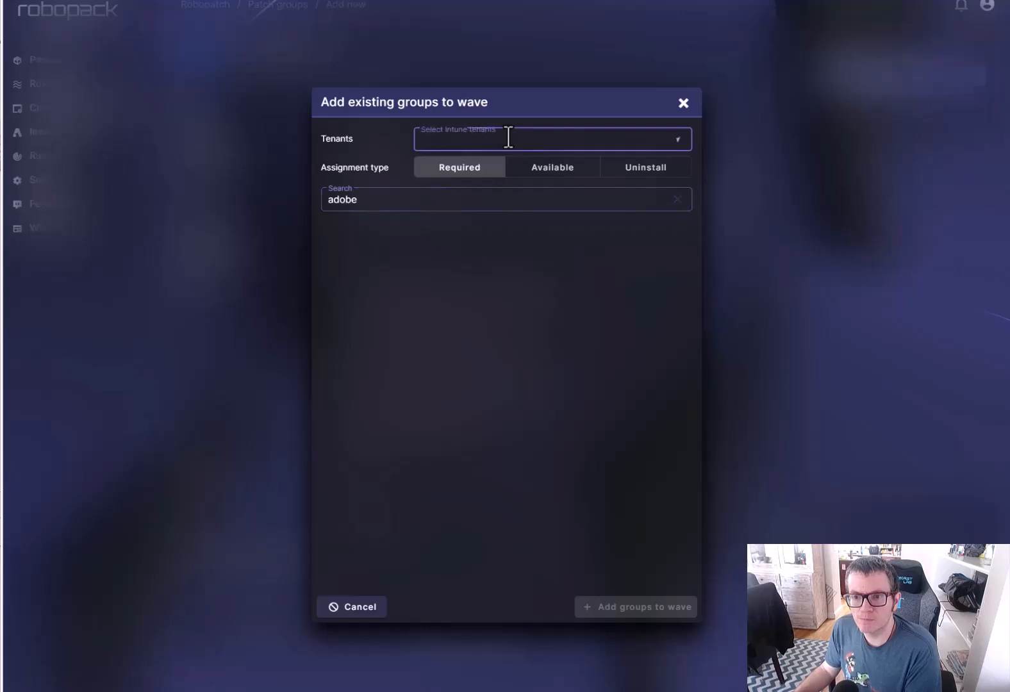
left_click(491, 183)
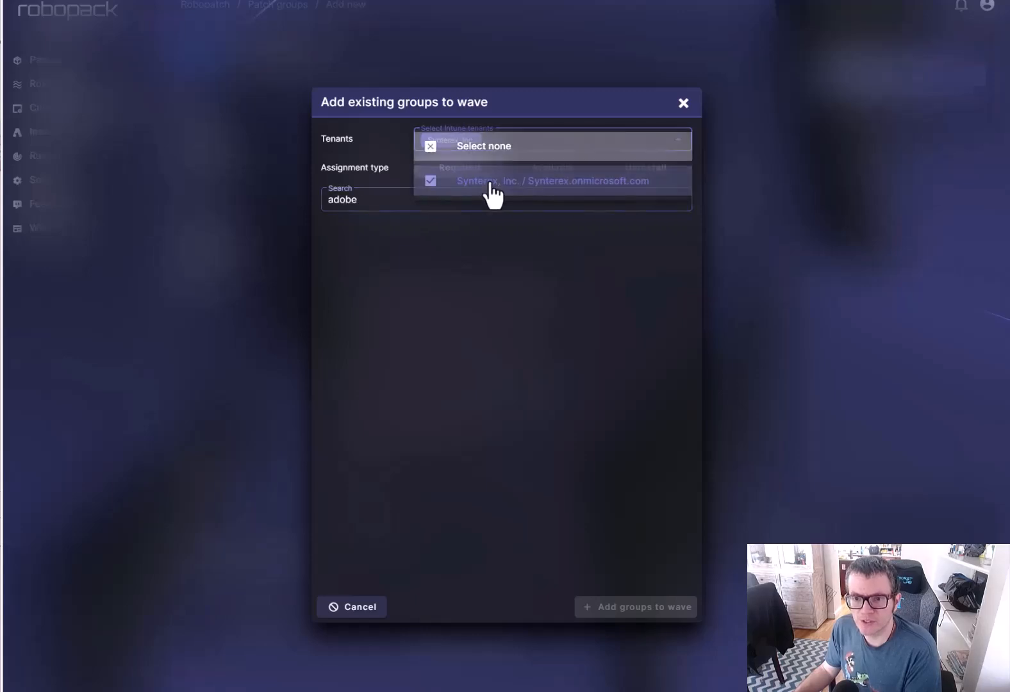
left_click(394, 261)
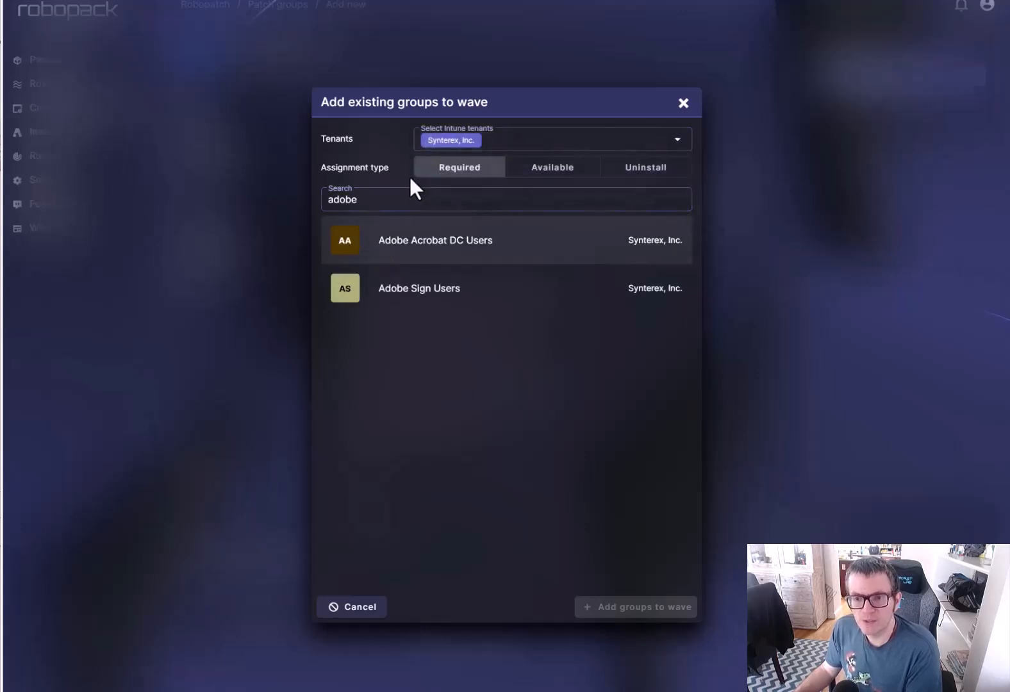
left_click(439, 251)
left_click(649, 609)
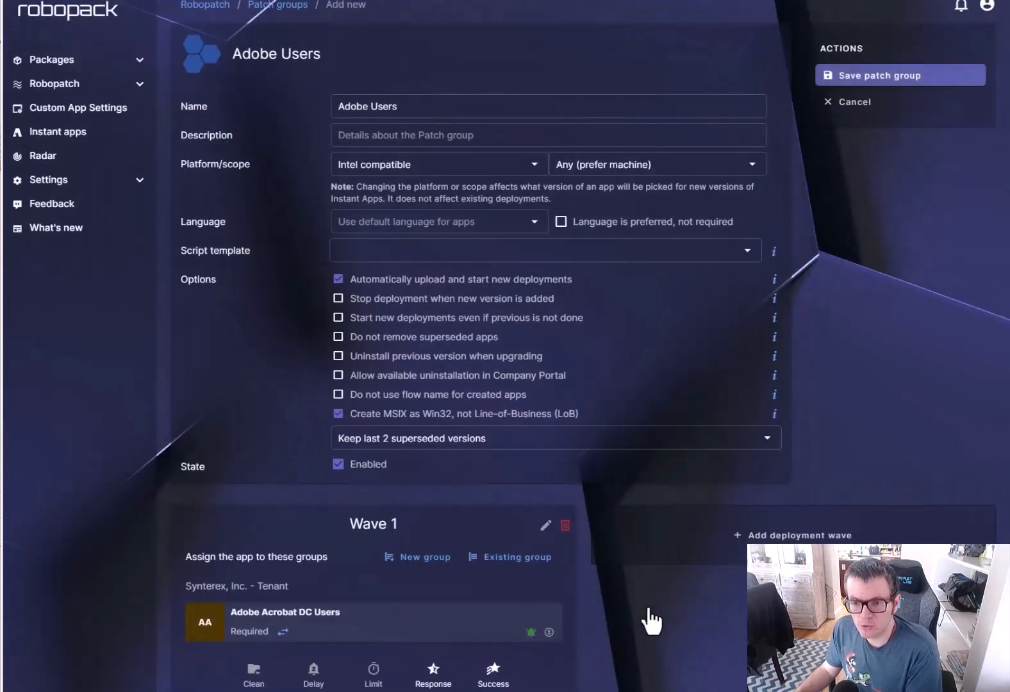
Step: Review the completion, delay, time limit and success rate settings of Wave 1, and save the patch group
left_click(420, 684)
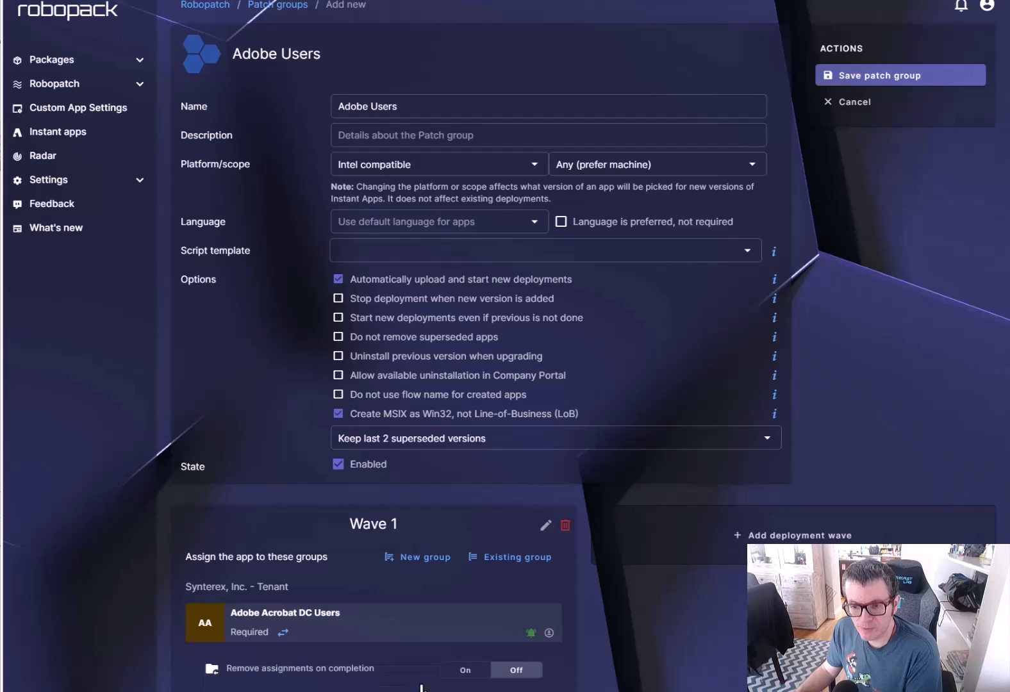
scroll(430, 655, "down", 2)
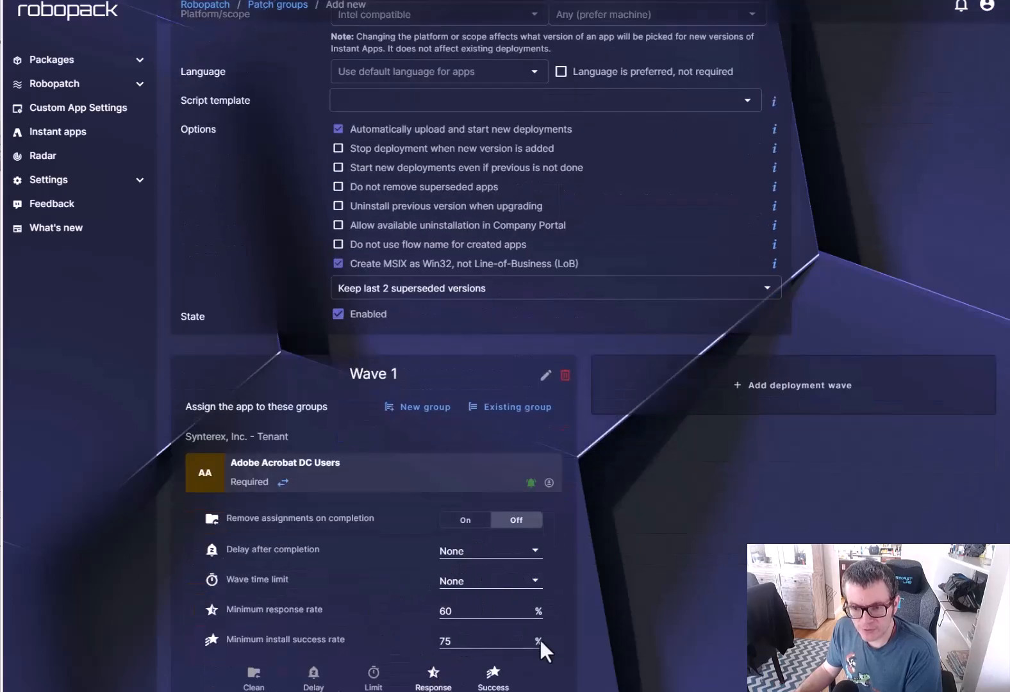
scroll(467, 585, "up", 2)
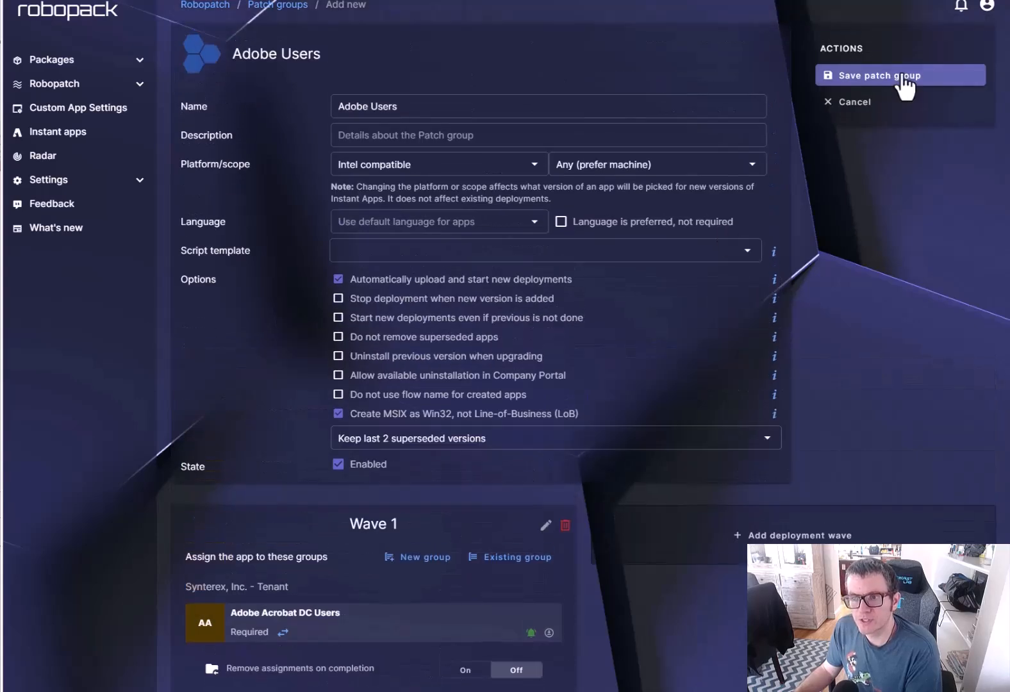
left_click(903, 77)
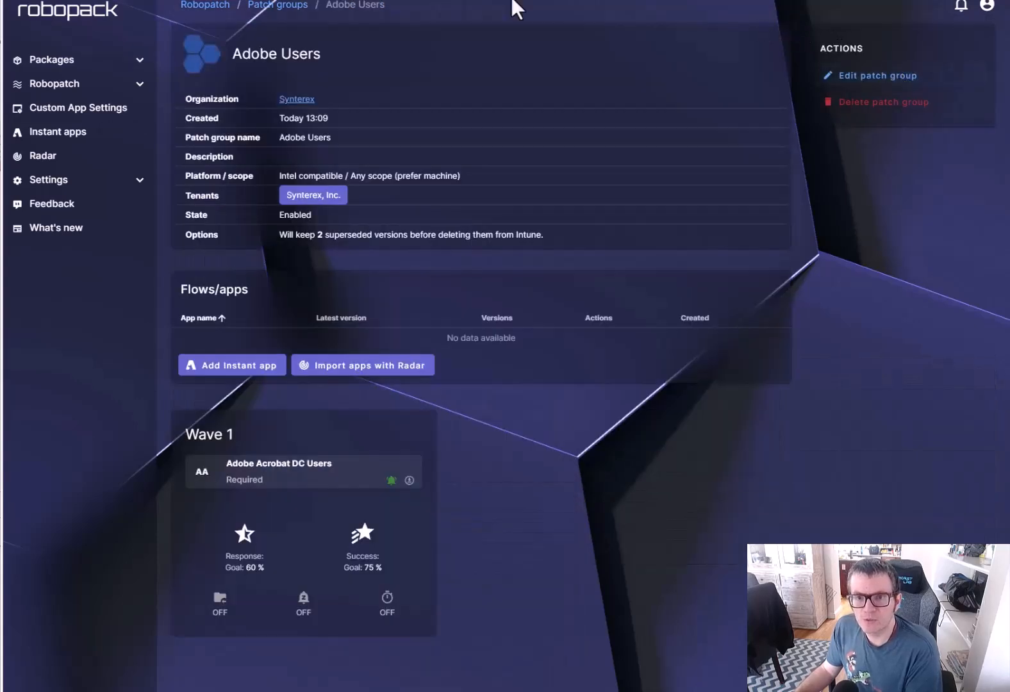
Step: Return to Radar and scan the Synterex, Inc. Intune tenant again
left_click(193, 16)
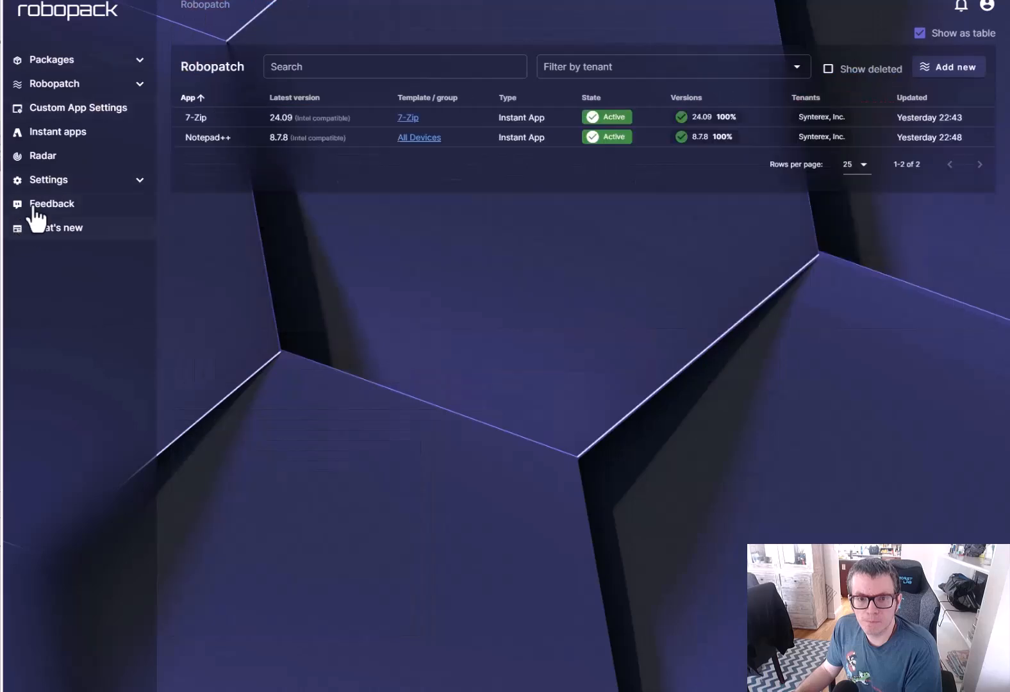
left_click(43, 158)
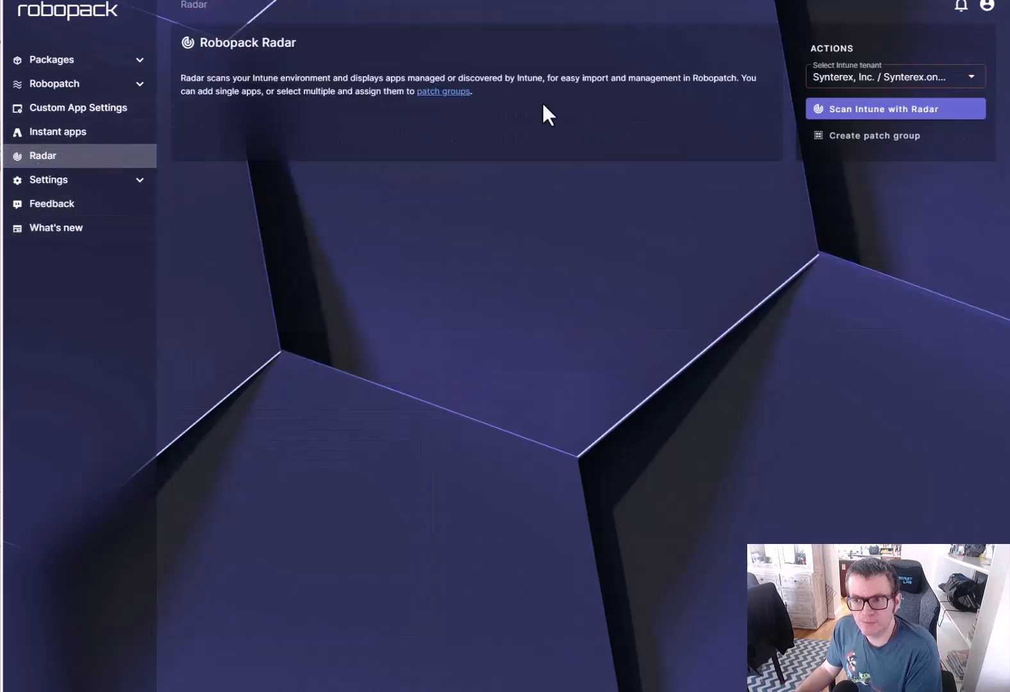
left_click(941, 114)
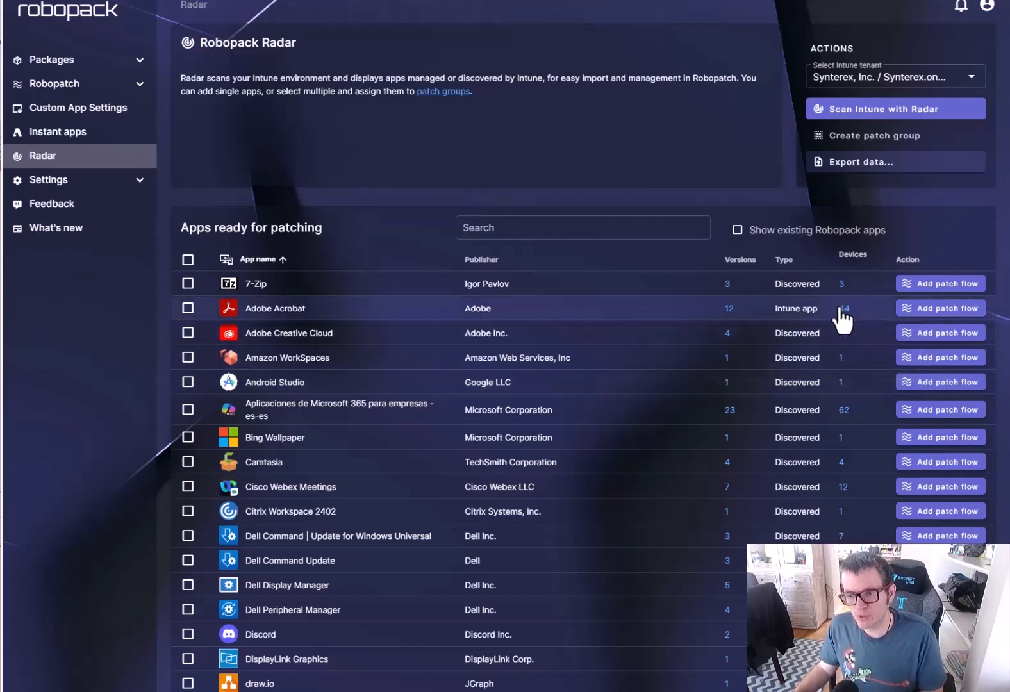
Step: Create a patch flow for Adobe Acrobat in the Adobe Users patch group
left_click(930, 312)
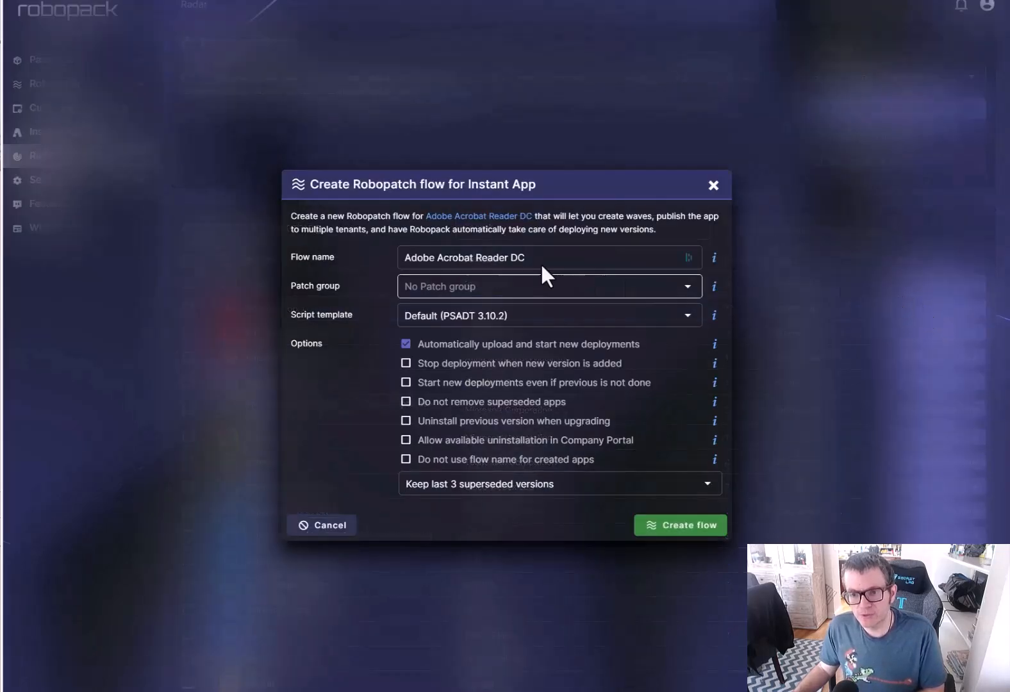
left_click(635, 282)
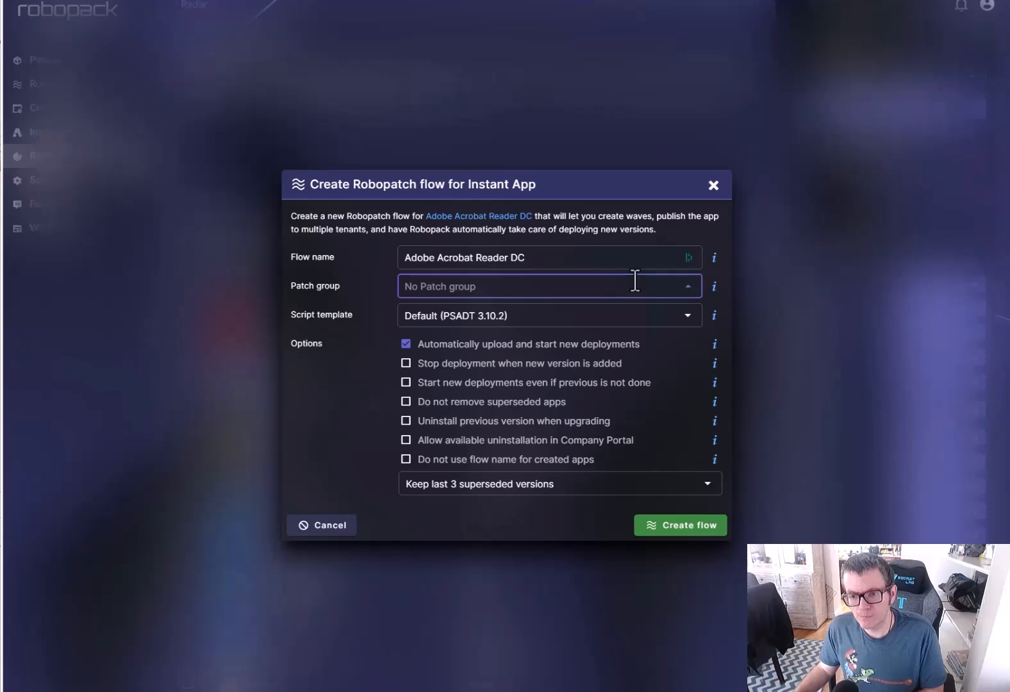
left_click(466, 334)
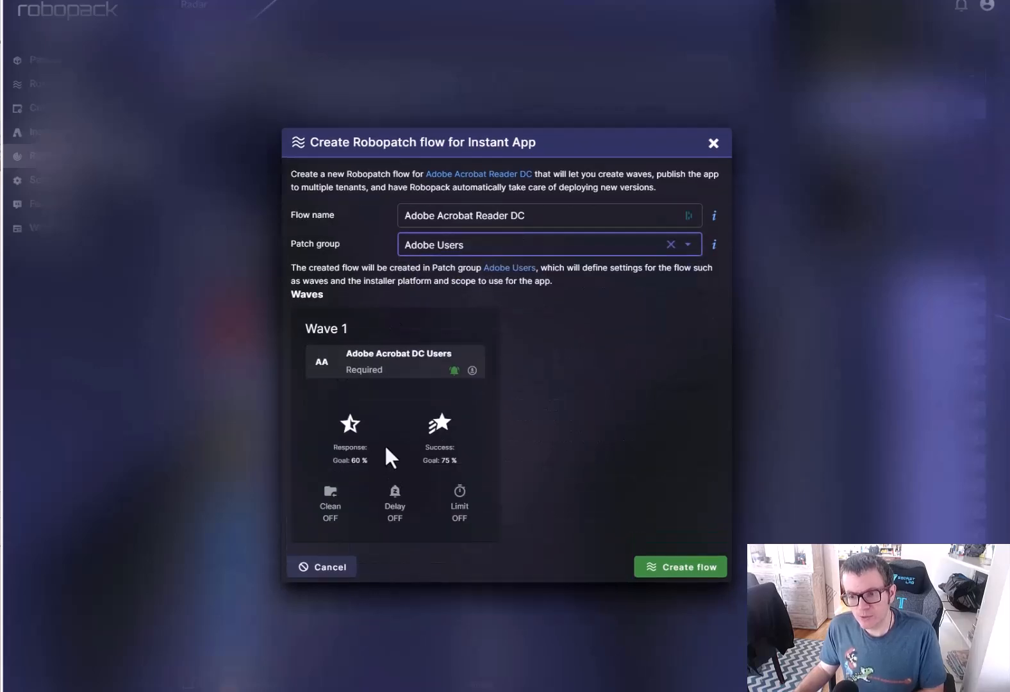
left_click(683, 571)
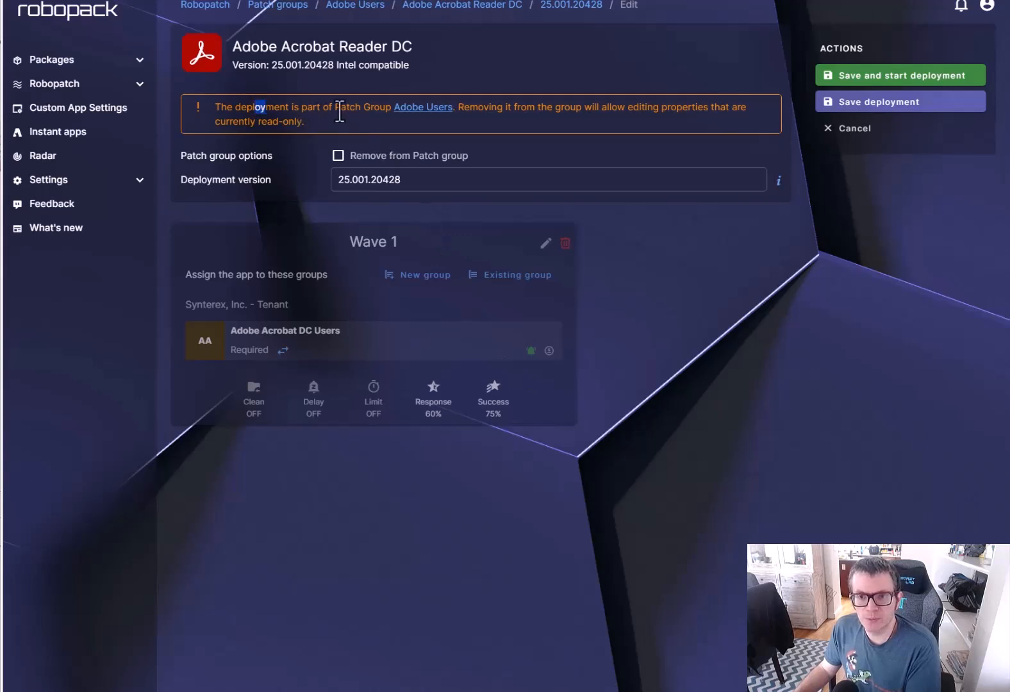
Step: Read the patch group notice on the Adobe Acrobat Reader DC deployment, and save and start the deployment
left_click_drag(339, 113, 375, 113)
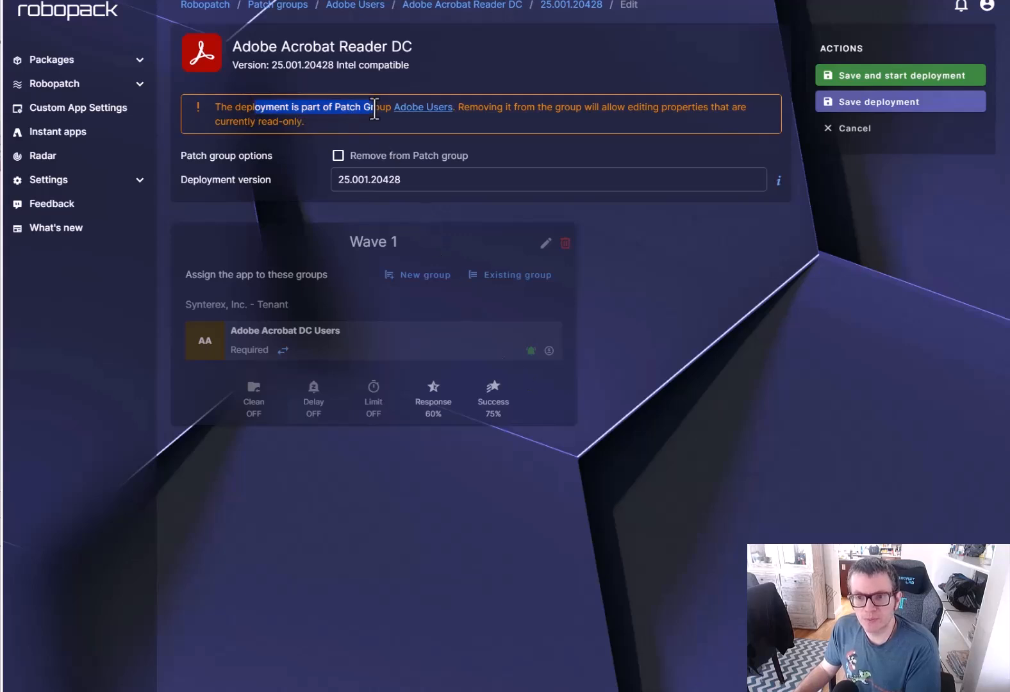
left_click(628, 113)
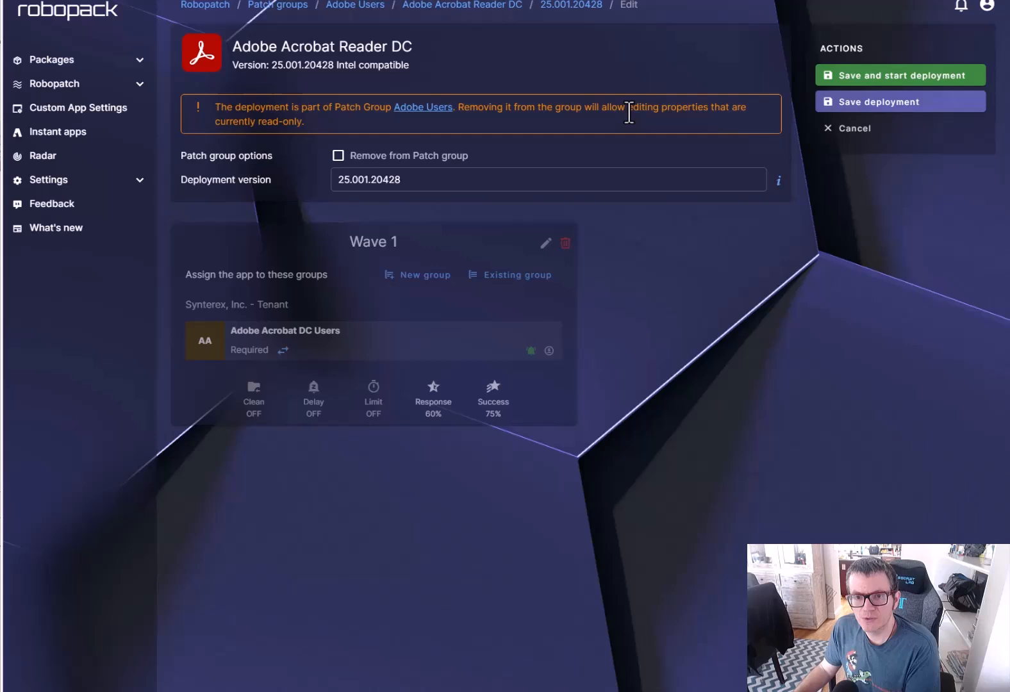
left_click(900, 81)
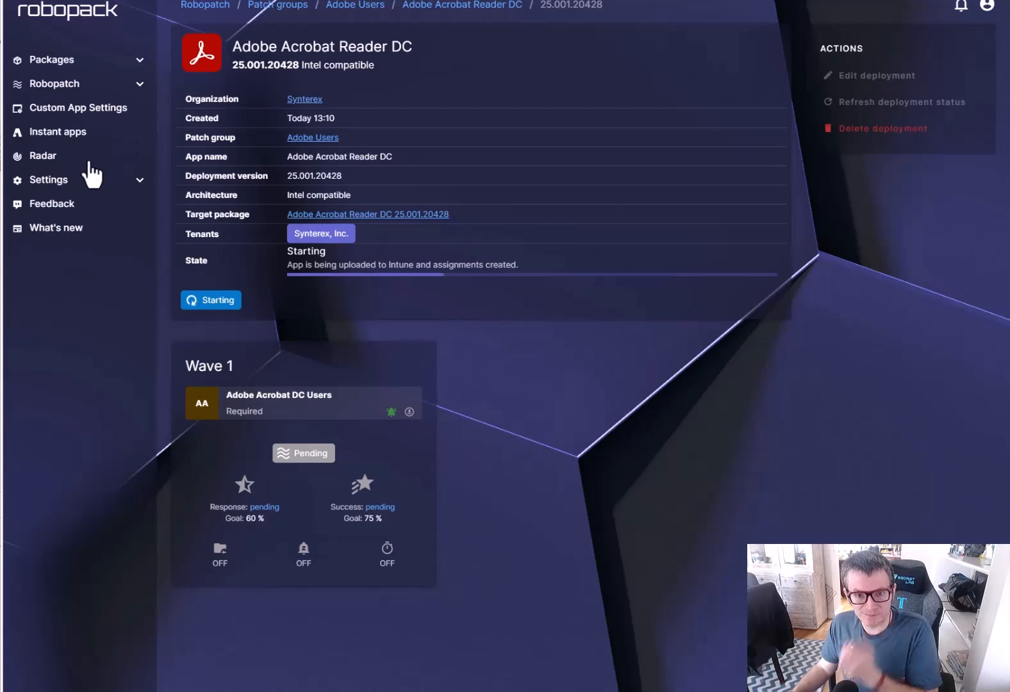
Step: Leave the Adobe Acrobat Reader DC deployment for Radar, and rescan the Synterex, Inc. Intune tenant
right_click(39, 158)
left_click(110, 162)
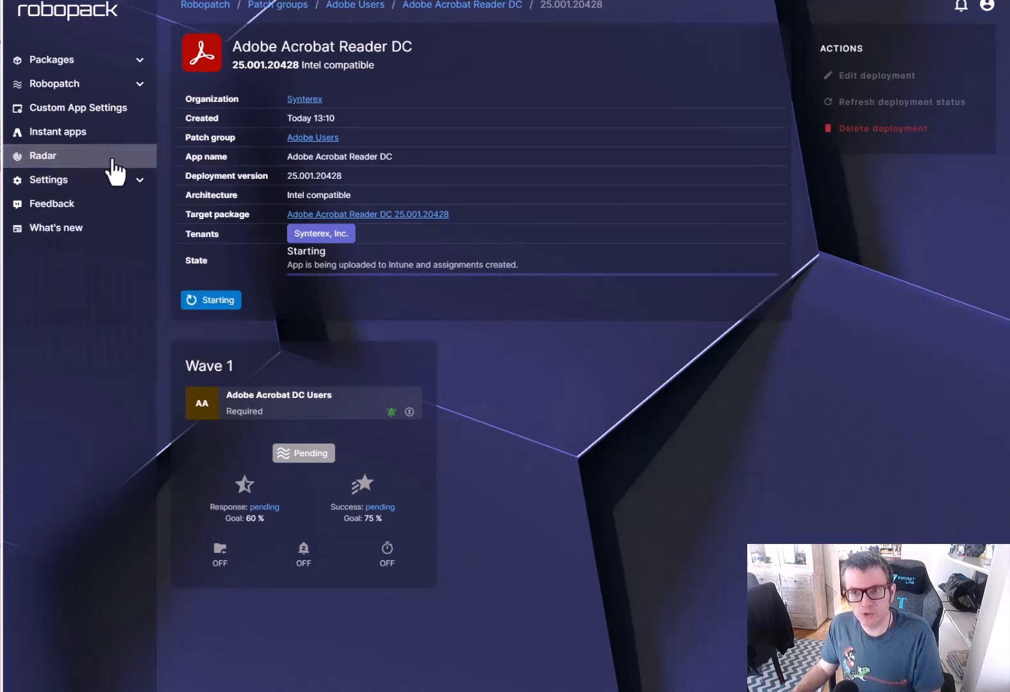
left_click(112, 163)
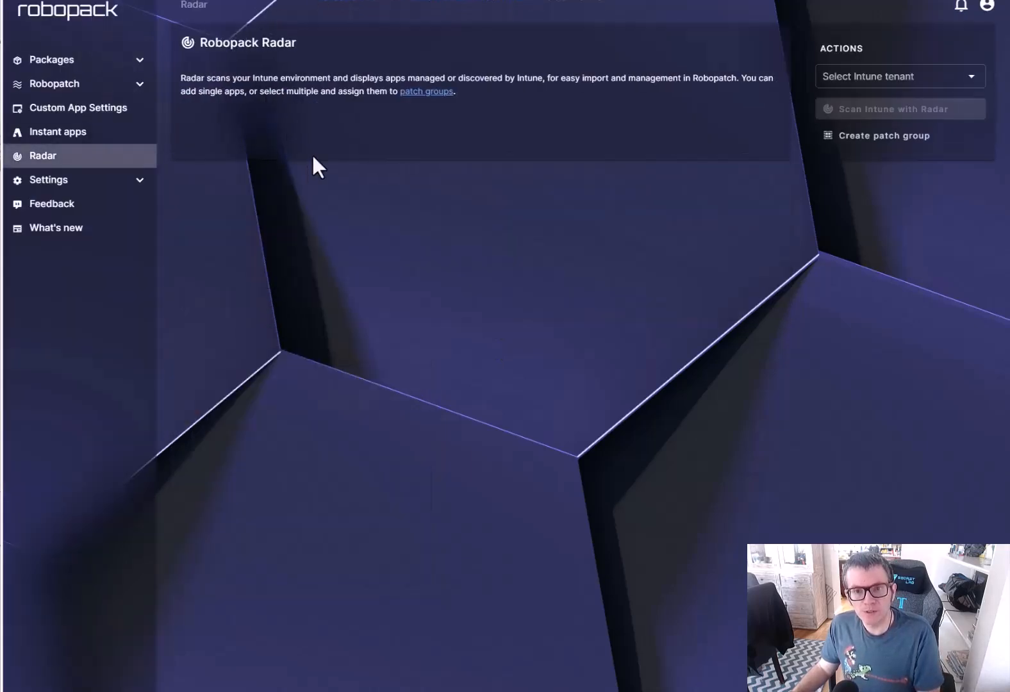
left_click(894, 77)
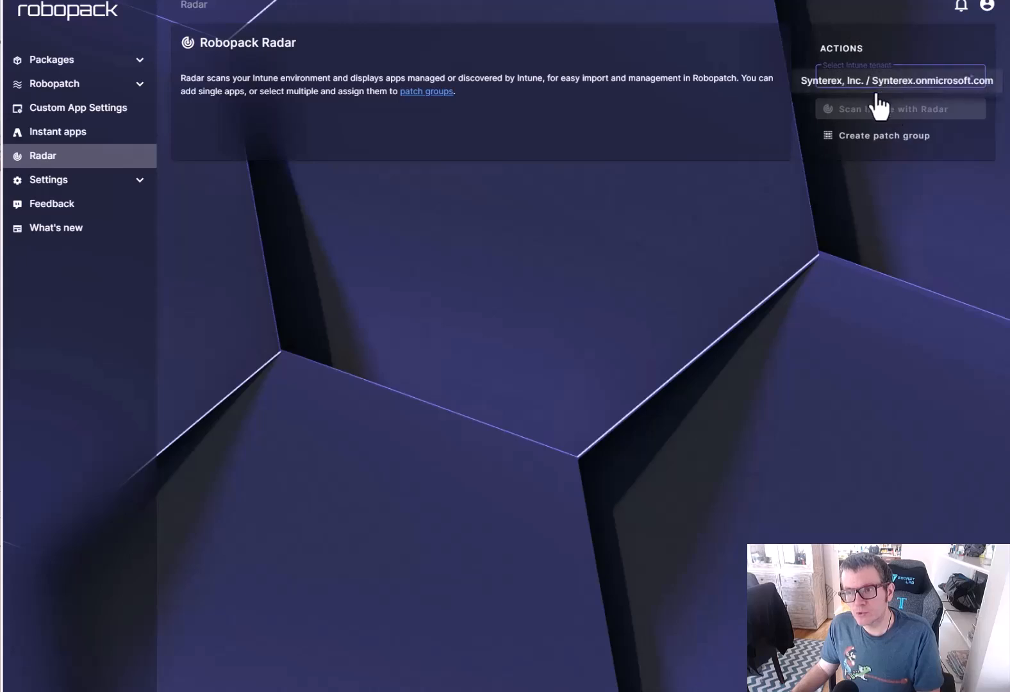
left_click(874, 90)
left_click(865, 107)
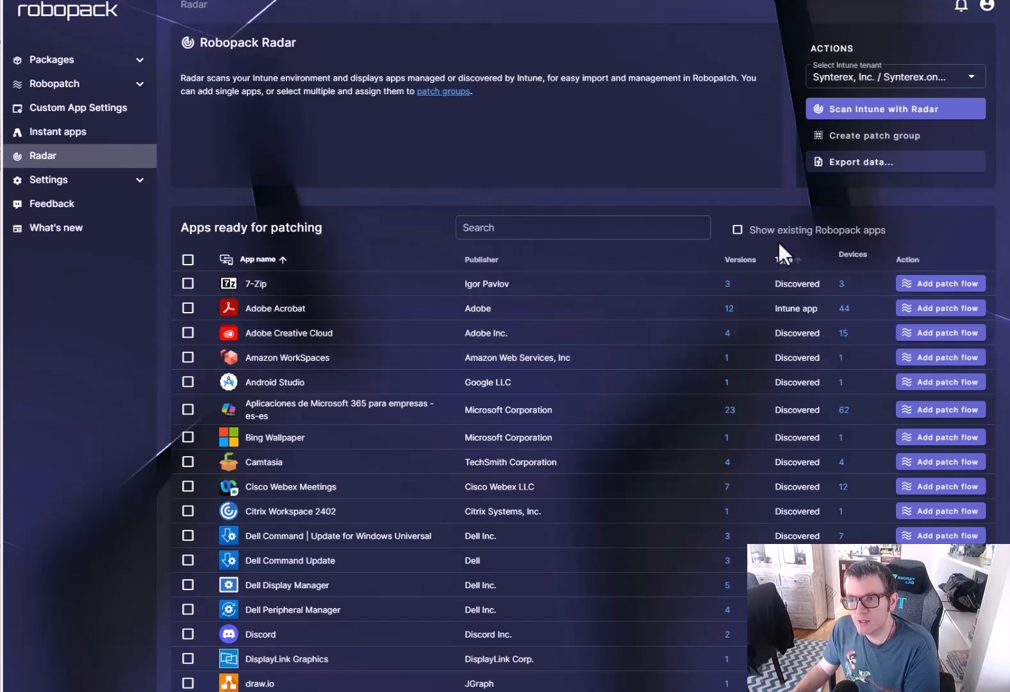
Step: Show and hide the existing Robopack apps, and examine the lists of apps ready for patching and found but not available for patching
left_click(738, 230)
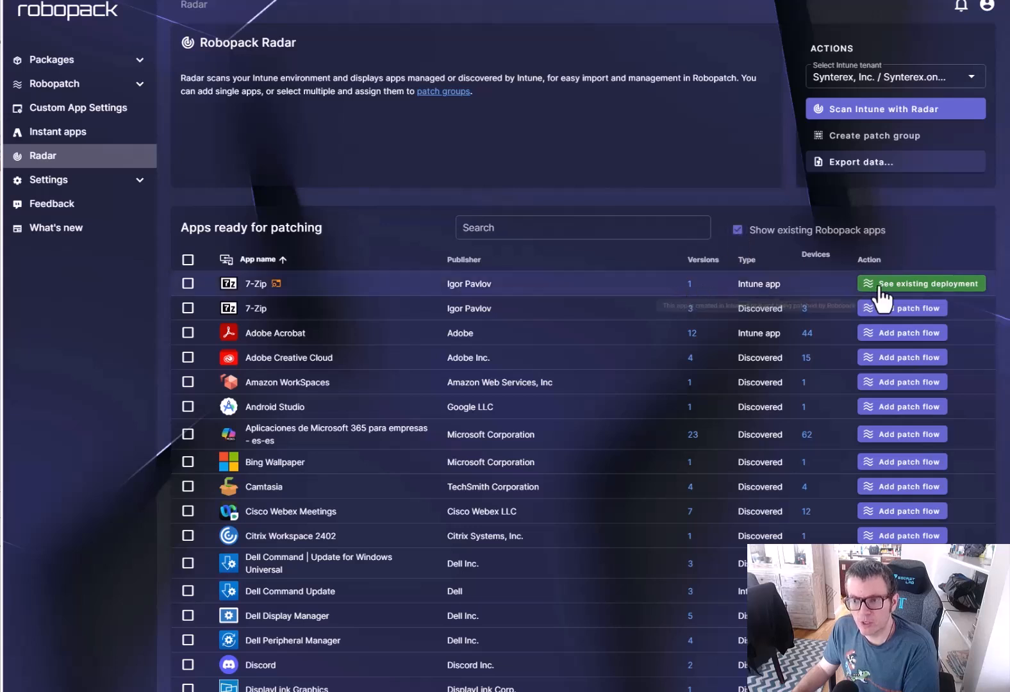
left_click(738, 230)
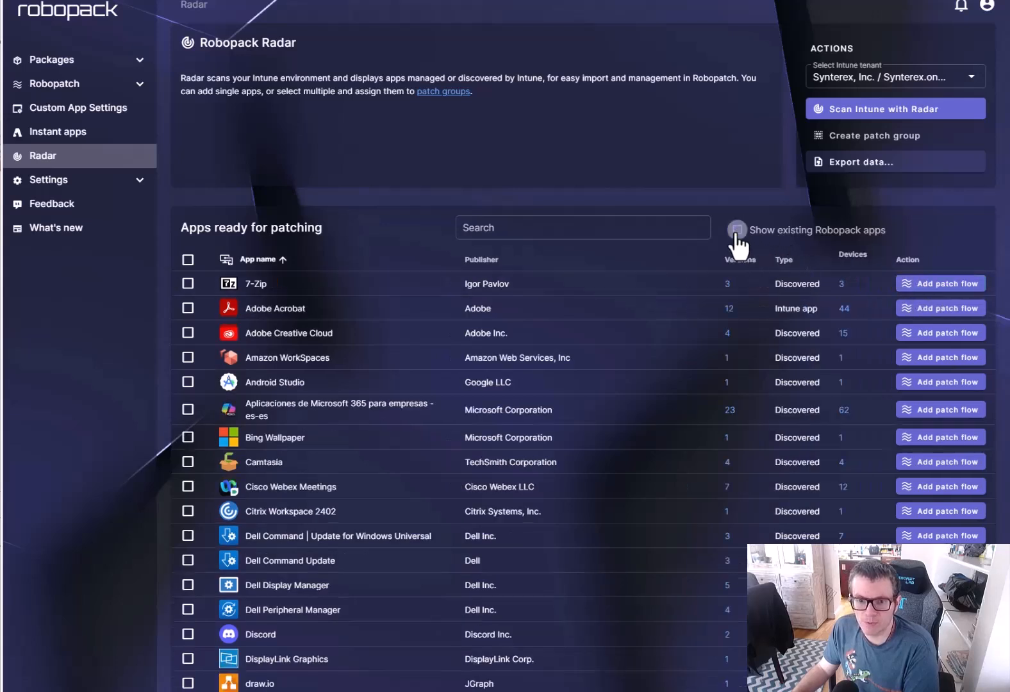
scroll(593, 522, "down", 12)
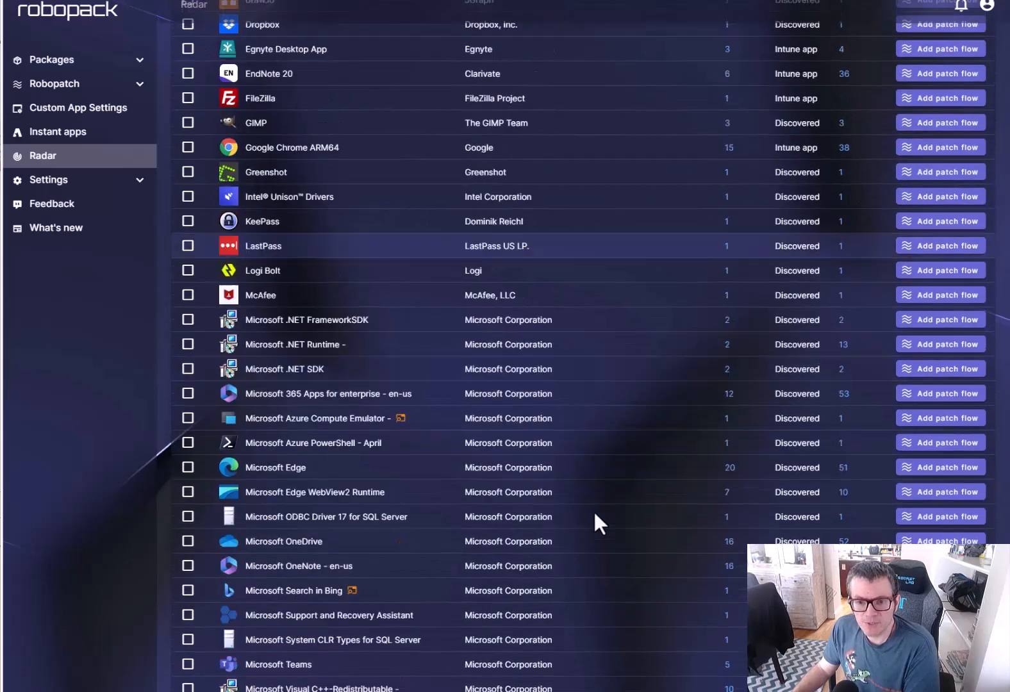
scroll(594, 510, "down", 18)
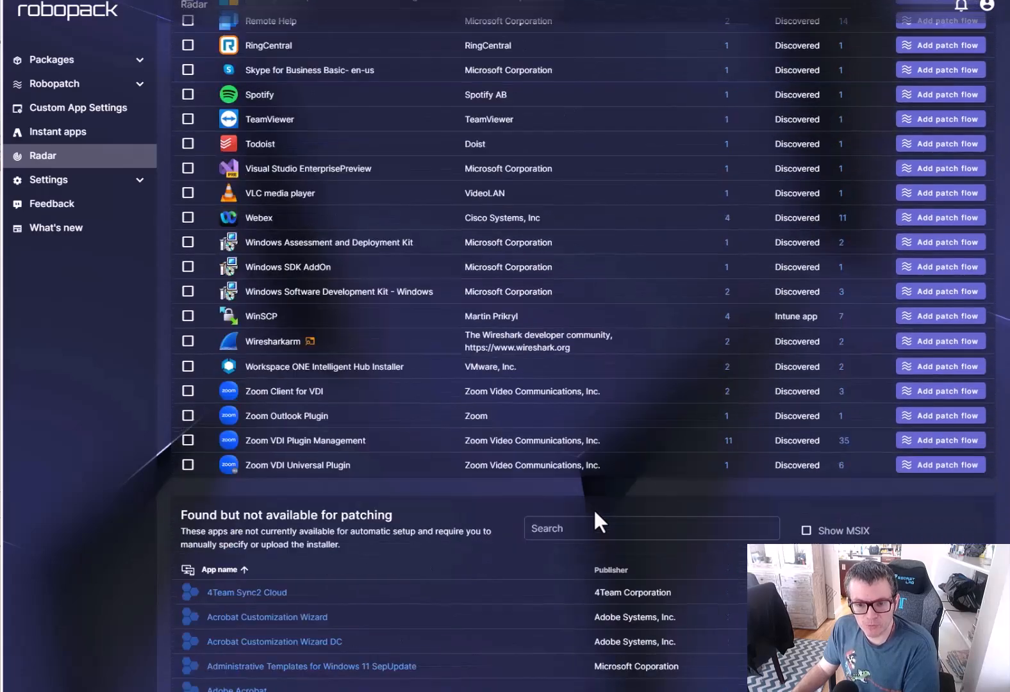
scroll(594, 510, "down", 1)
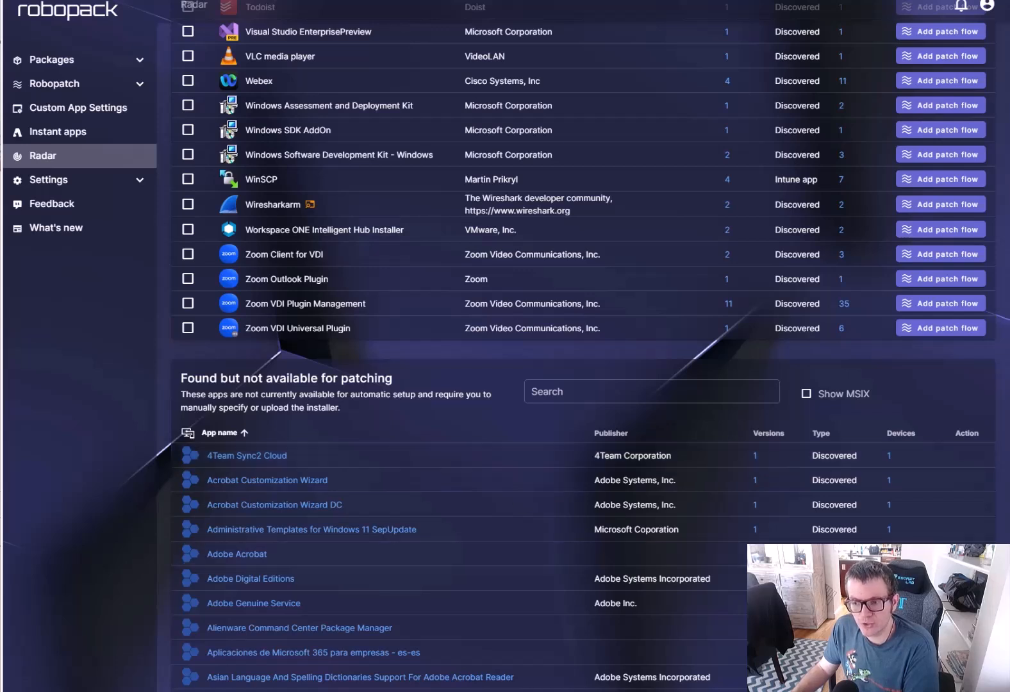
scroll(548, 518, "down", 5)
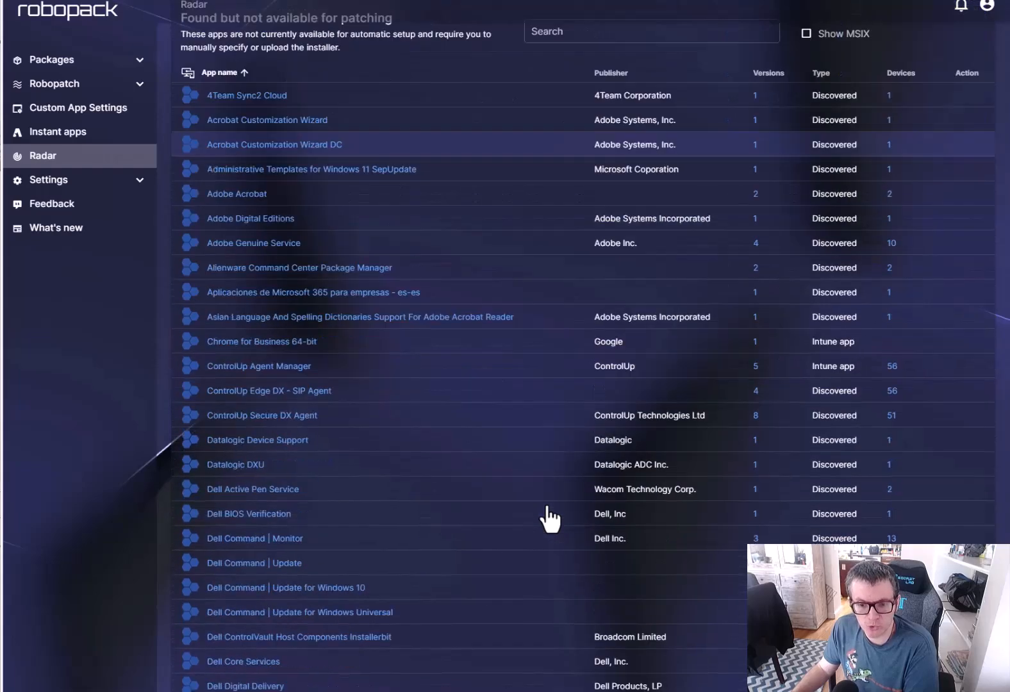
scroll(548, 517, "up", 6)
scroll(548, 518, "up", 20)
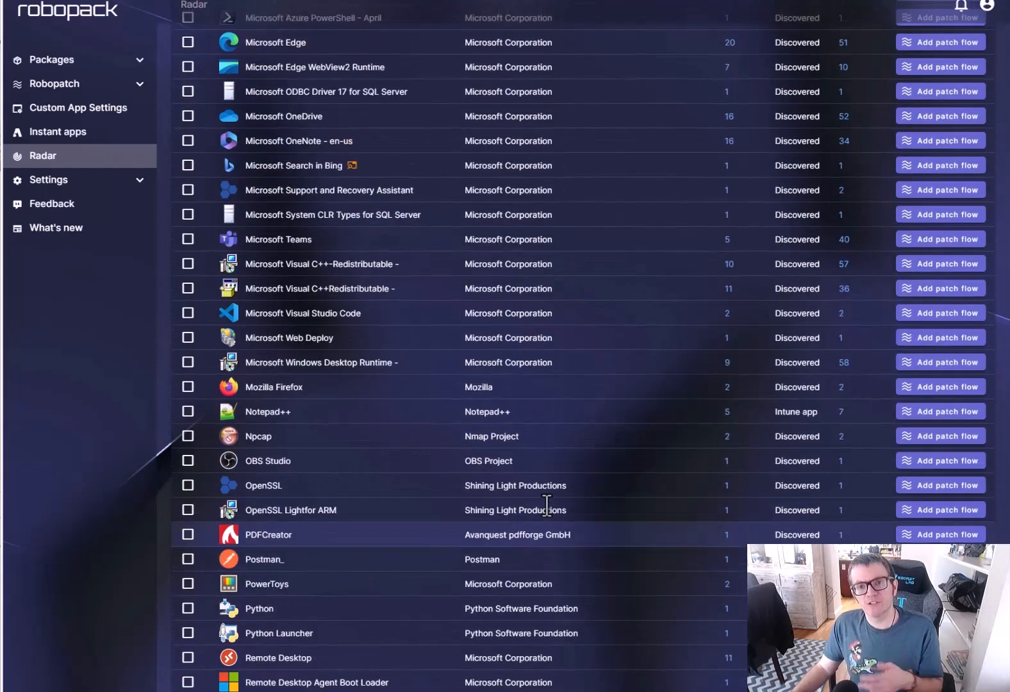
scroll(546, 506, "up", 7)
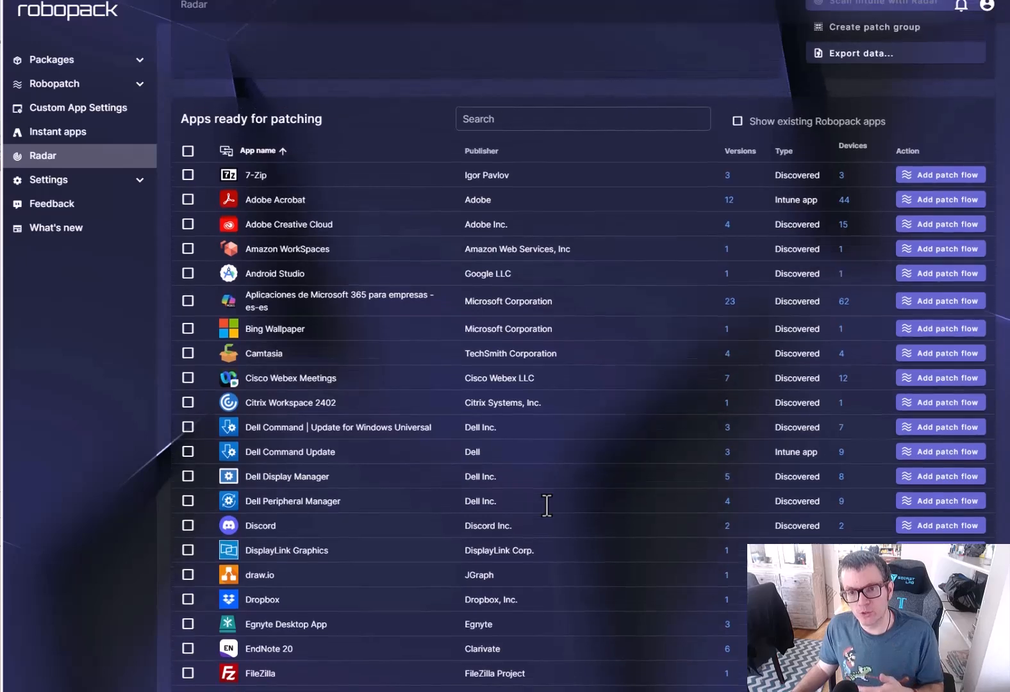